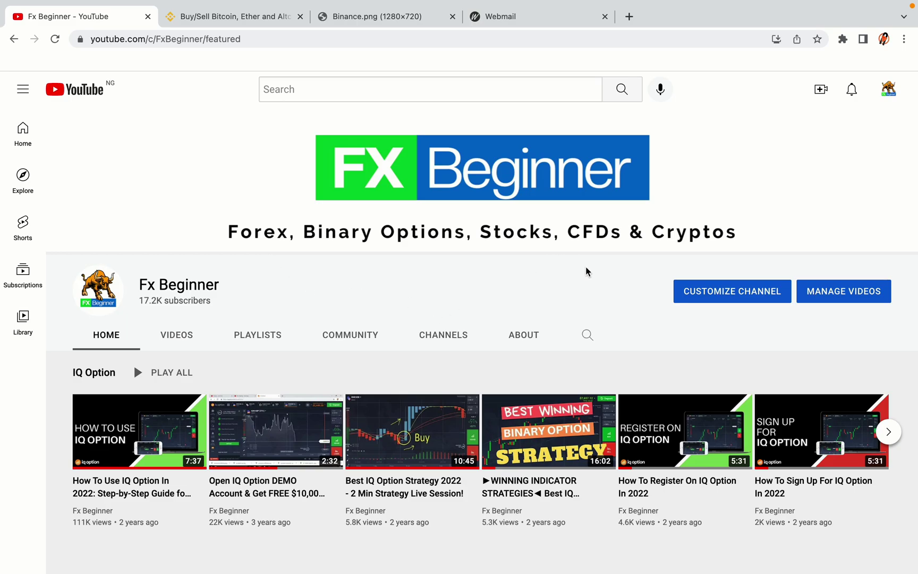
# - Switch from the Fx Beginner YouTube tab to the 'Buy/Sell Bitcoin, Ether and Altcoins' Binance tab
pyautogui.click(229, 16)
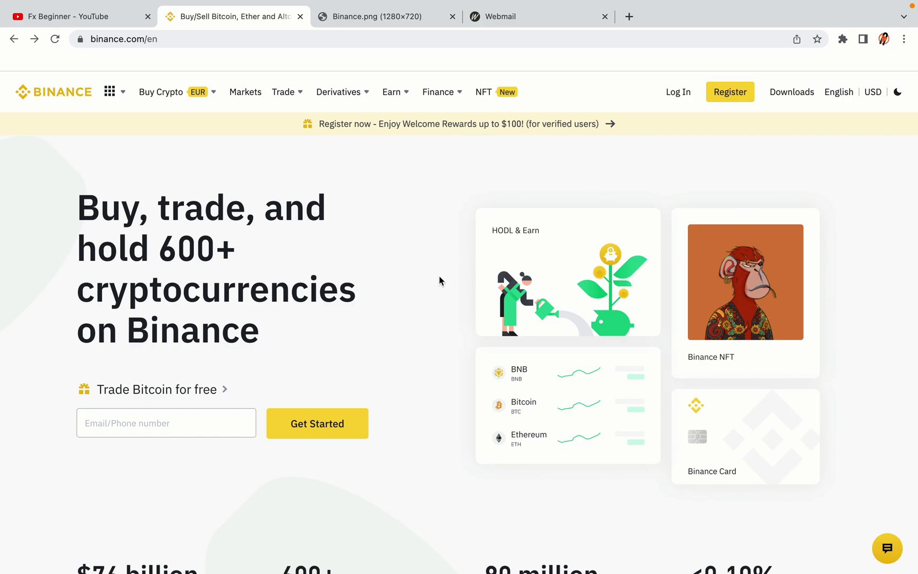
pyautogui.scroll(-4, 445, 317)
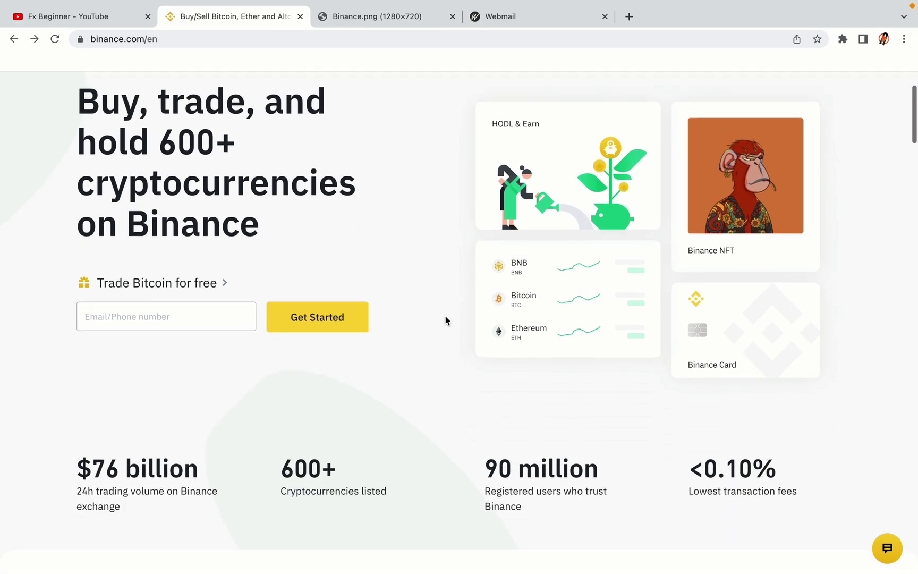
pyautogui.scroll(-1, 445, 317)
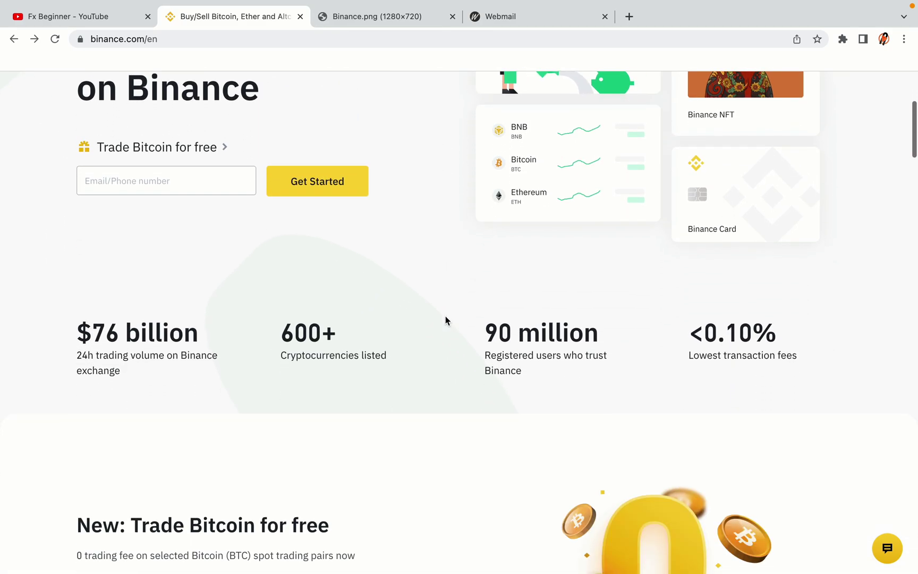
pyautogui.scroll(-5, 445, 320)
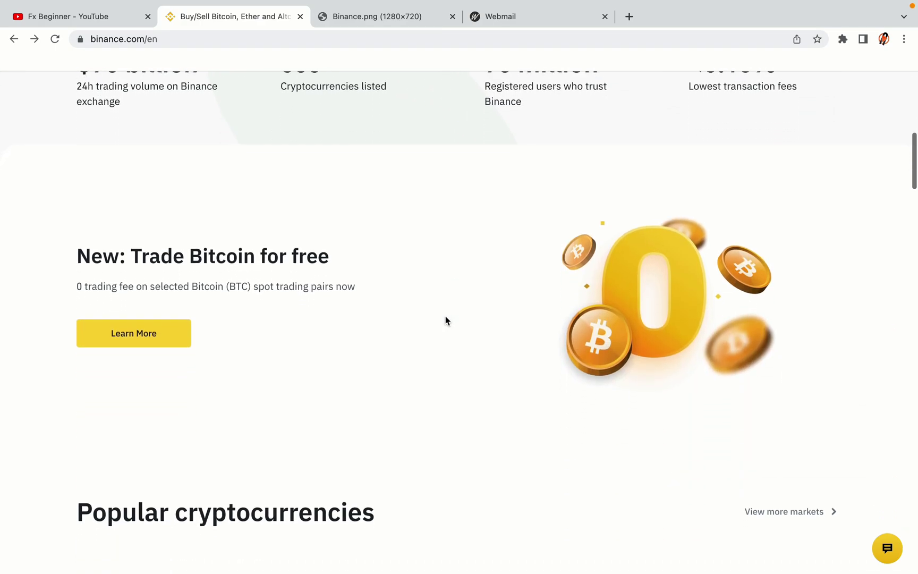
pyautogui.scroll(3, 445, 321)
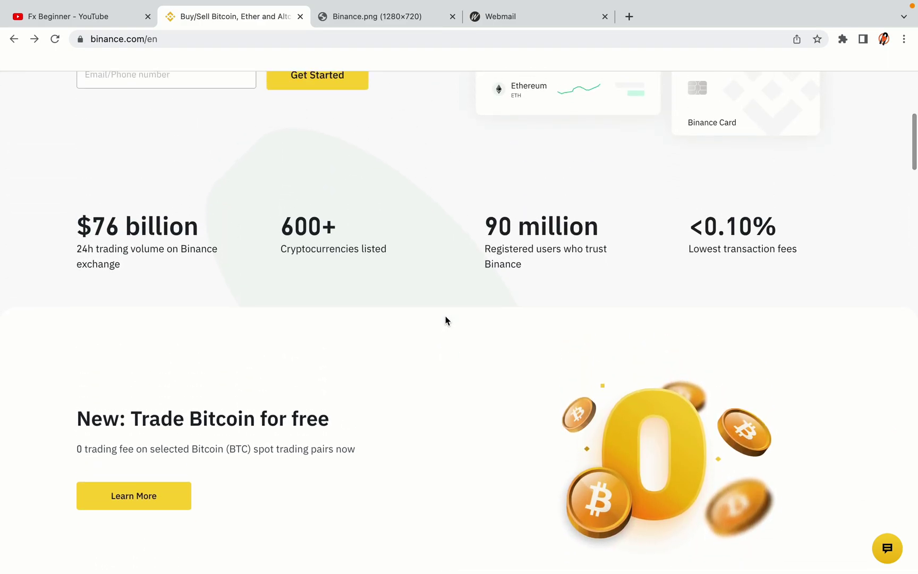
pyautogui.scroll(-10, 446, 321)
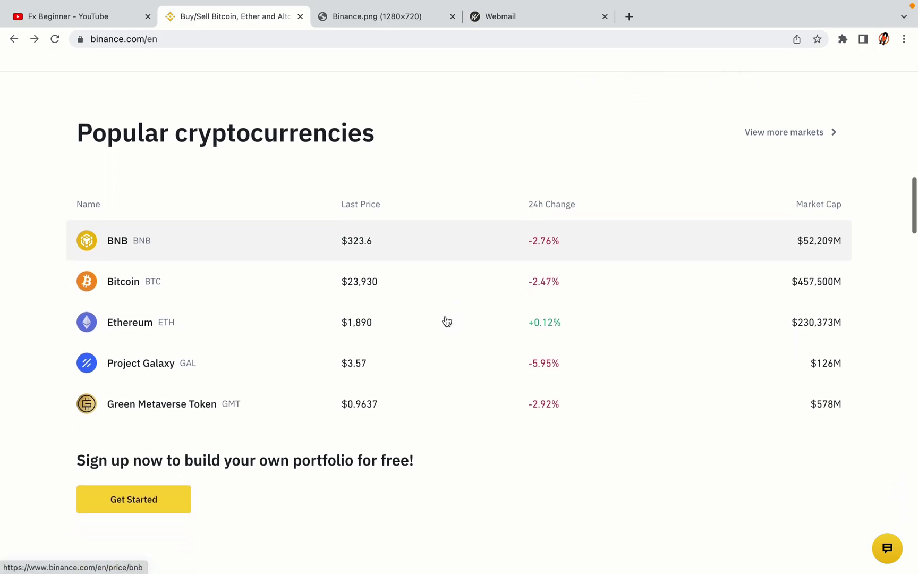
pyautogui.scroll(-3, 447, 321)
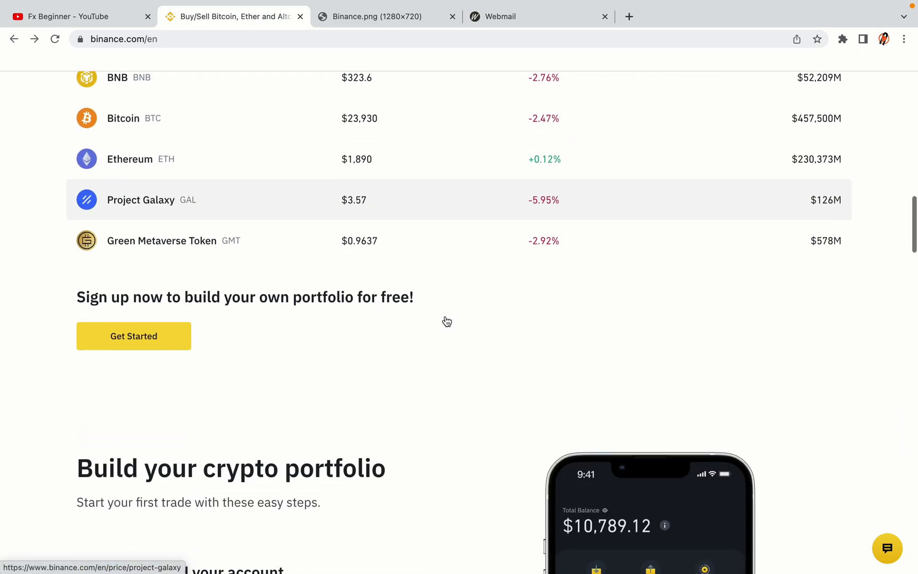
pyautogui.scroll(-7, 447, 321)
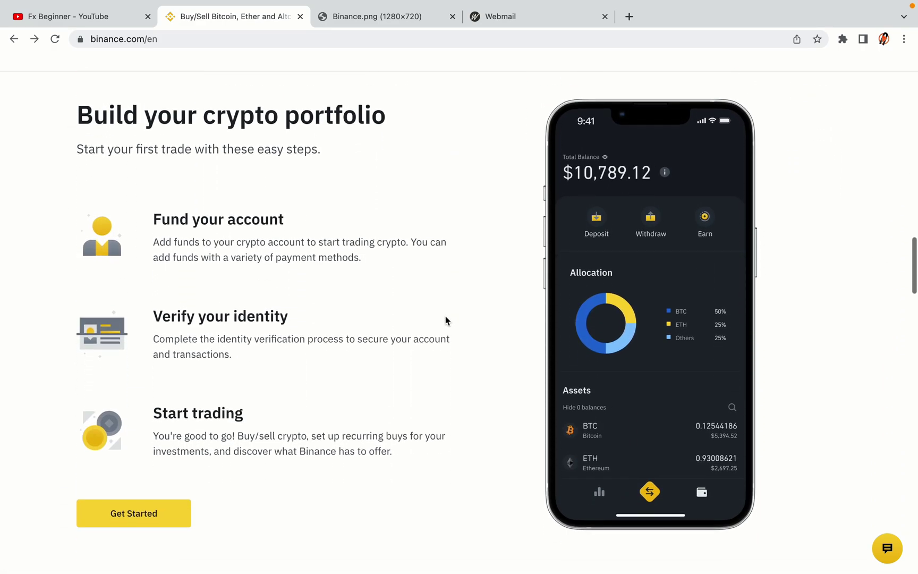
pyautogui.scroll(-8, 445, 321)
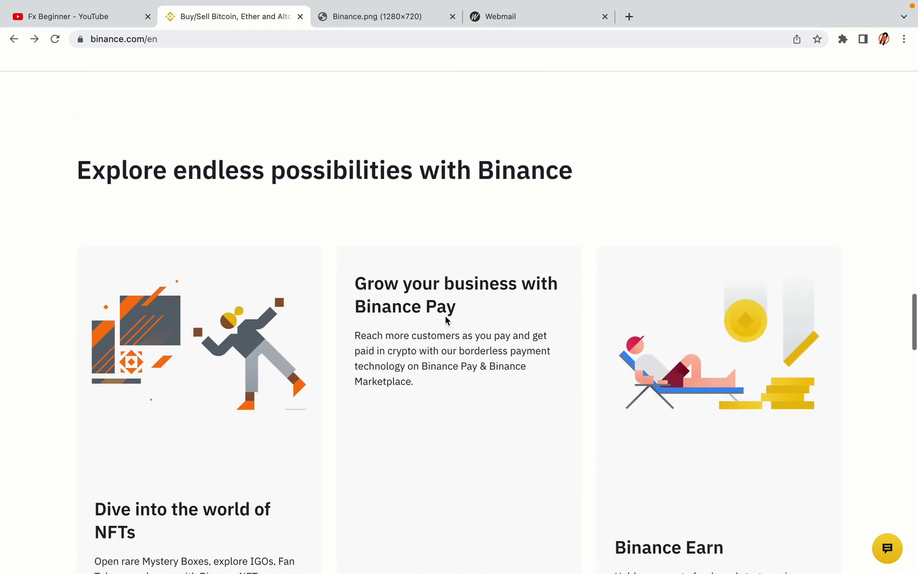
pyautogui.scroll(-10, 446, 320)
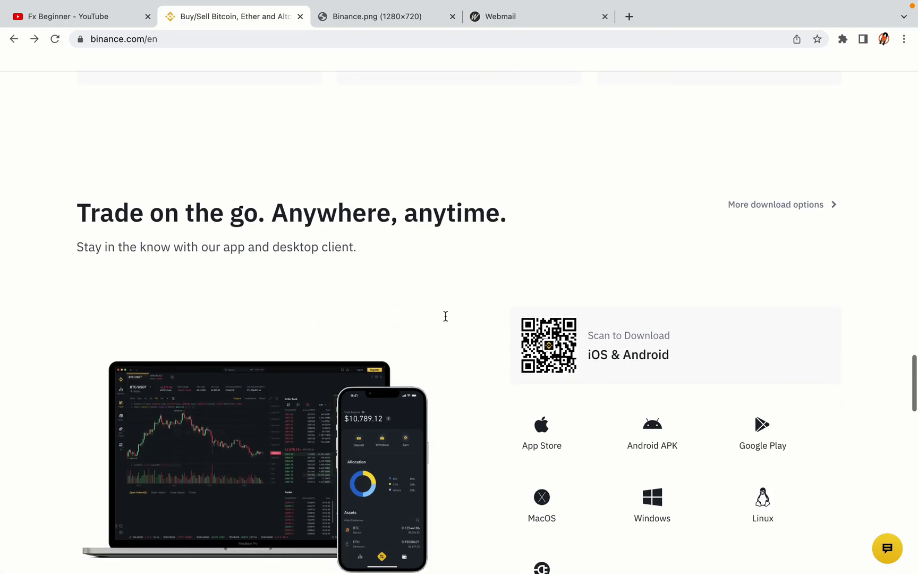
pyautogui.scroll(-7, 446, 316)
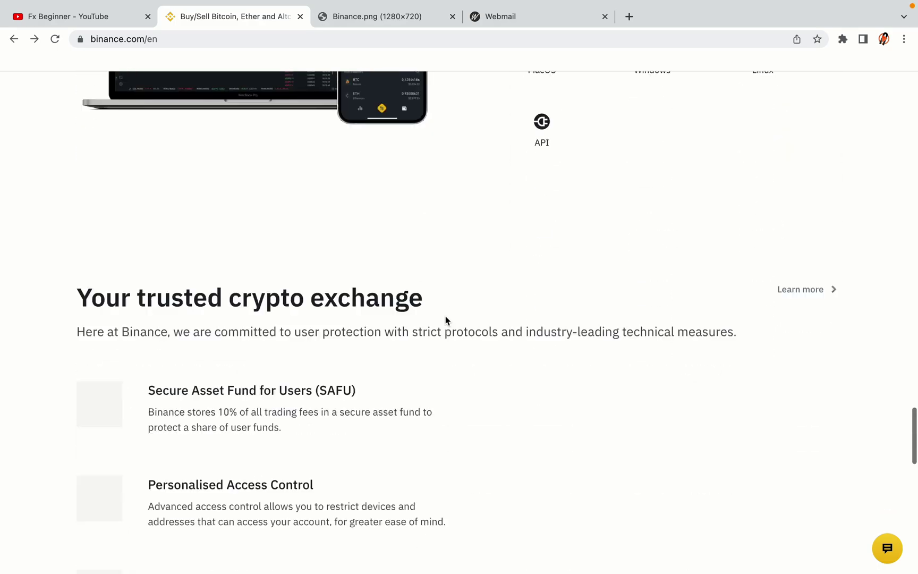
pyautogui.scroll(-4, 446, 321)
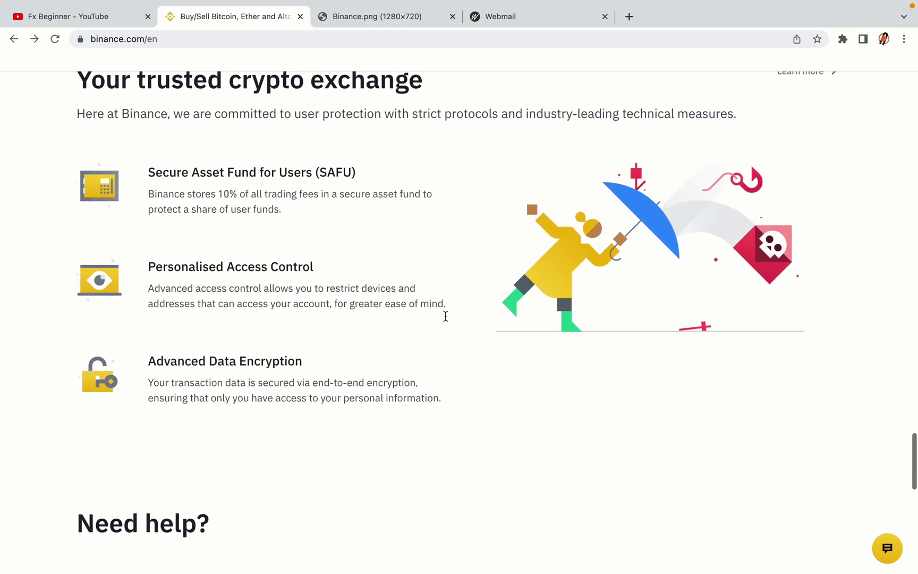
pyautogui.scroll(-8, 446, 316)
pyautogui.scroll(20, 445, 315)
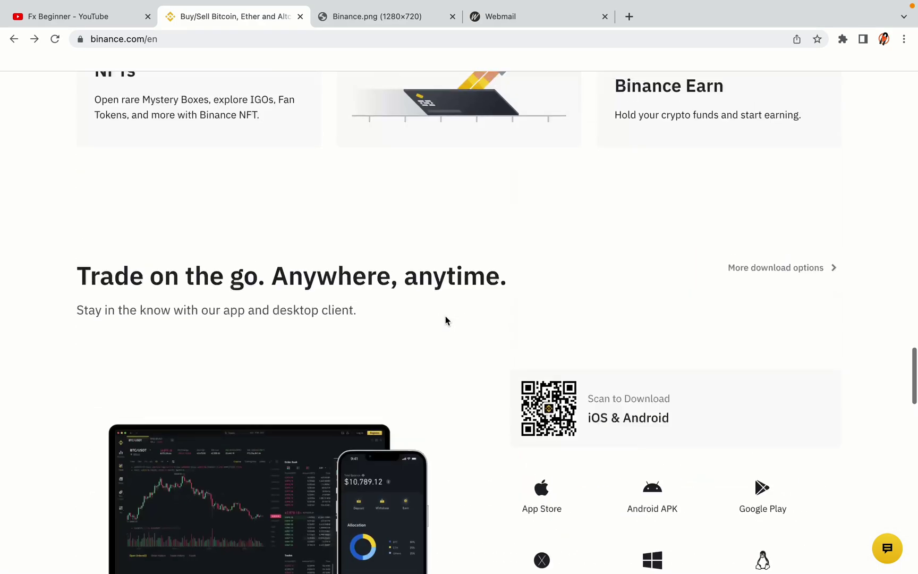
pyautogui.scroll(20, 446, 317)
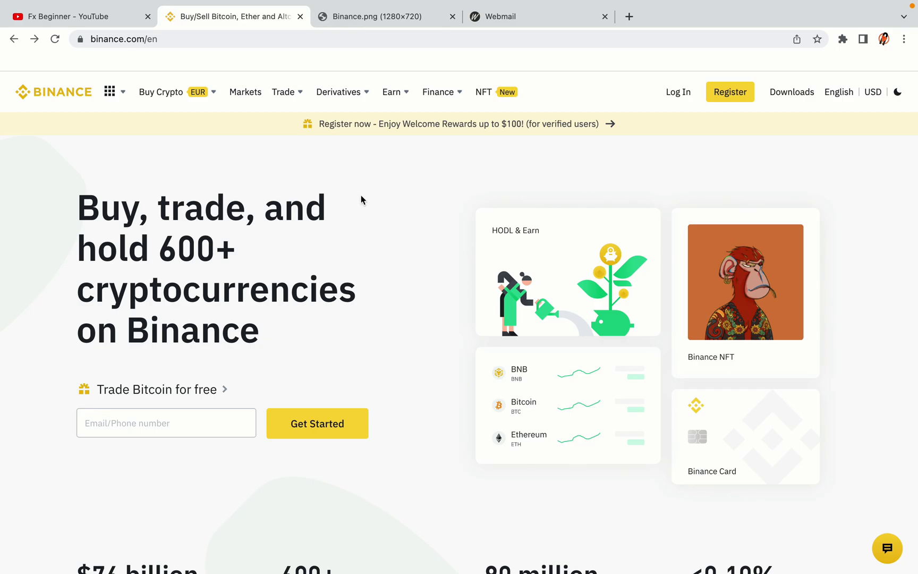
pyautogui.click(383, 15)
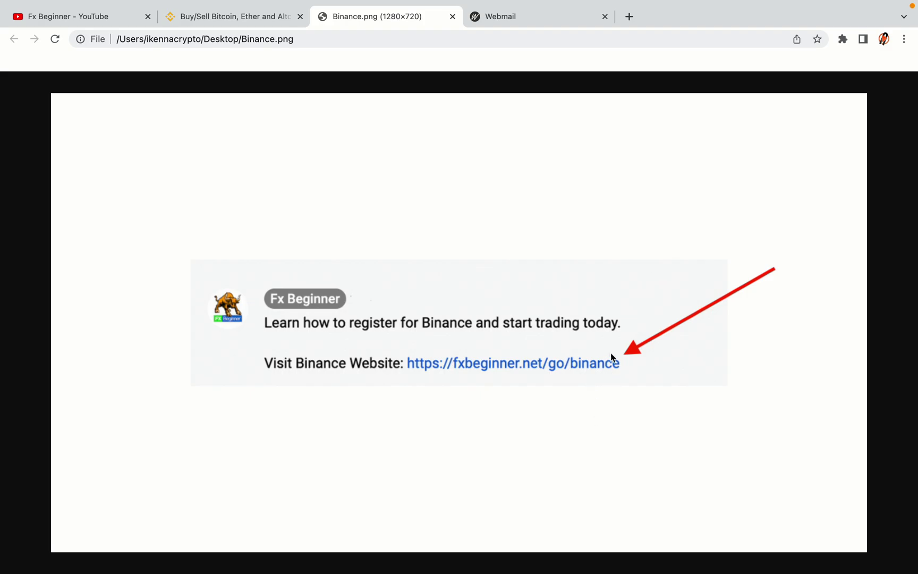
pyautogui.hotkey('ctrl', 'shift', 'Tab')
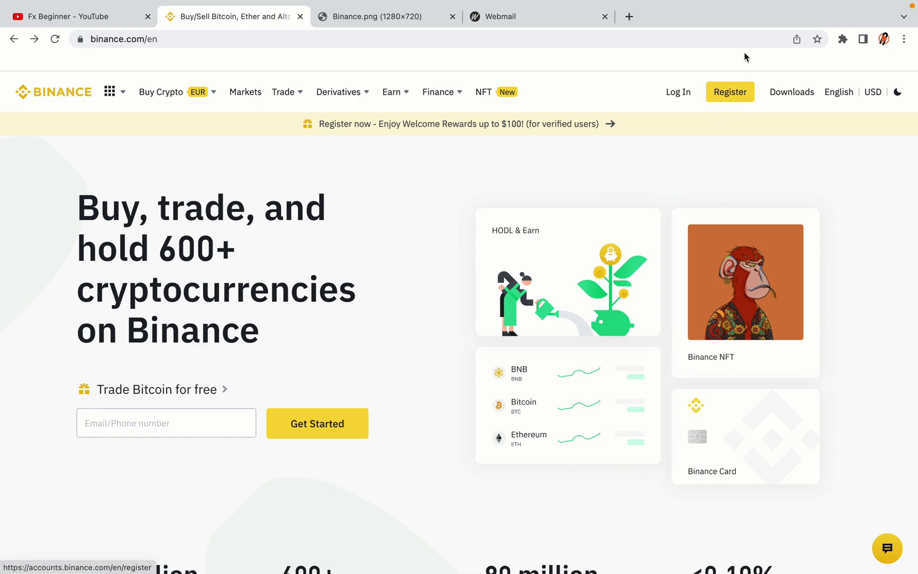
# - Choose 'Sign up with phone or email' to start a new Binance account
pyautogui.click(738, 99)
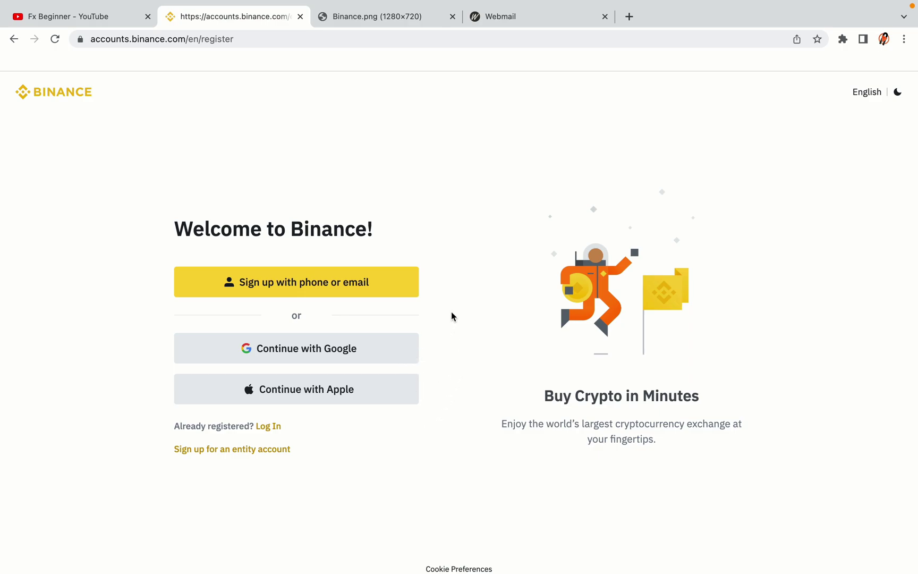
# - Enter the email and password, accept the Terms of Service, and create the personal account
pyautogui.click(380, 294)
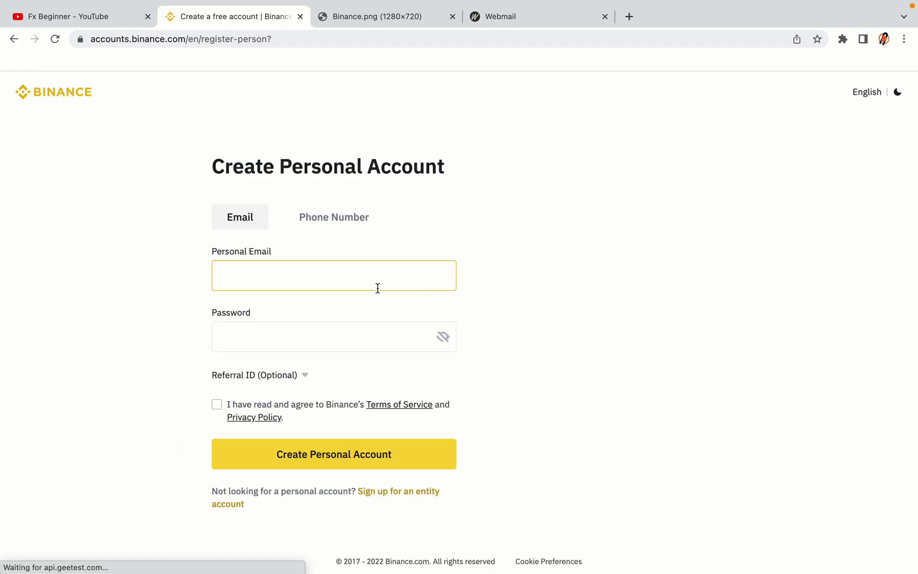
pyautogui.click(564, 325)
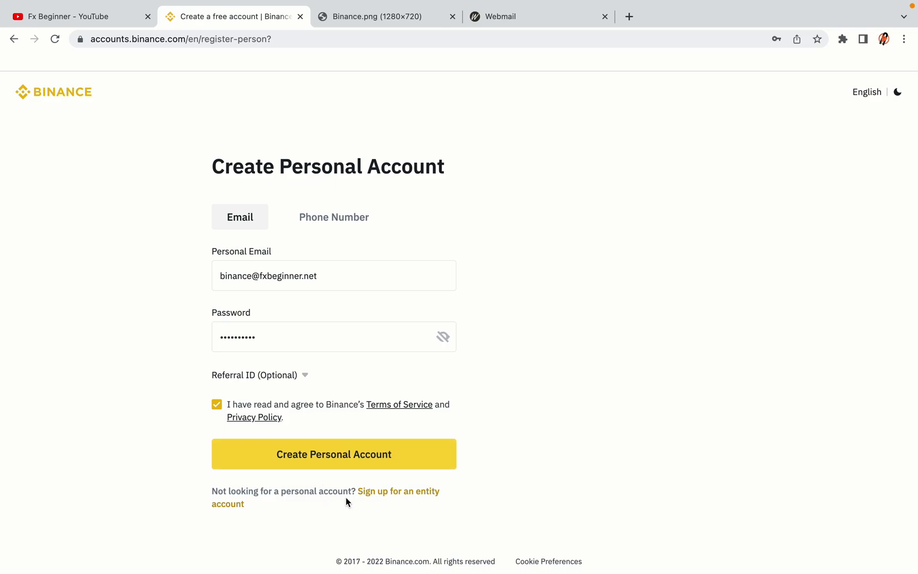
pyautogui.click(350, 460)
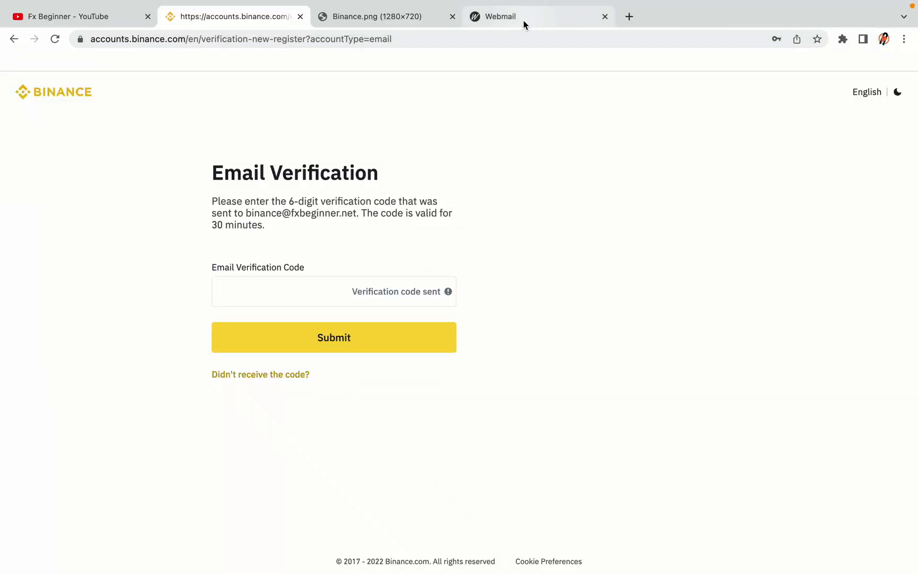
# - Open the Binance registration email in the Roundcube Webmail inbox
pyautogui.moveTo(524, 20); pyautogui.dragTo(367, 16)
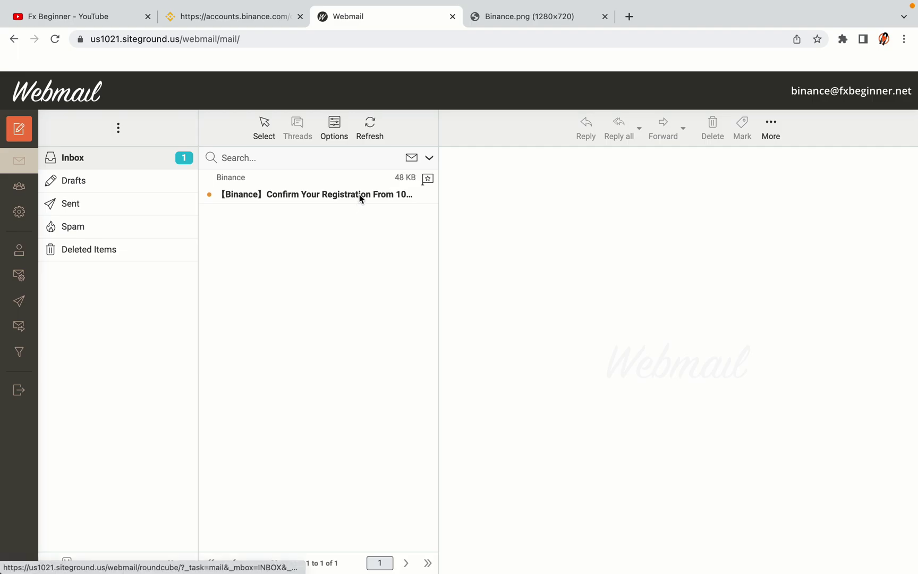
pyautogui.click(318, 195)
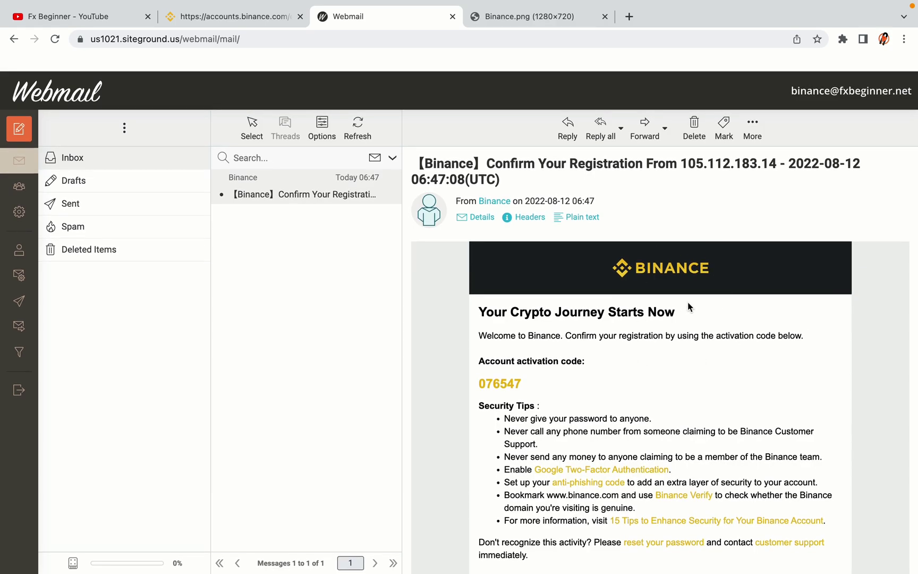
pyautogui.scroll(-5, 689, 307)
pyautogui.scroll(1, 688, 307)
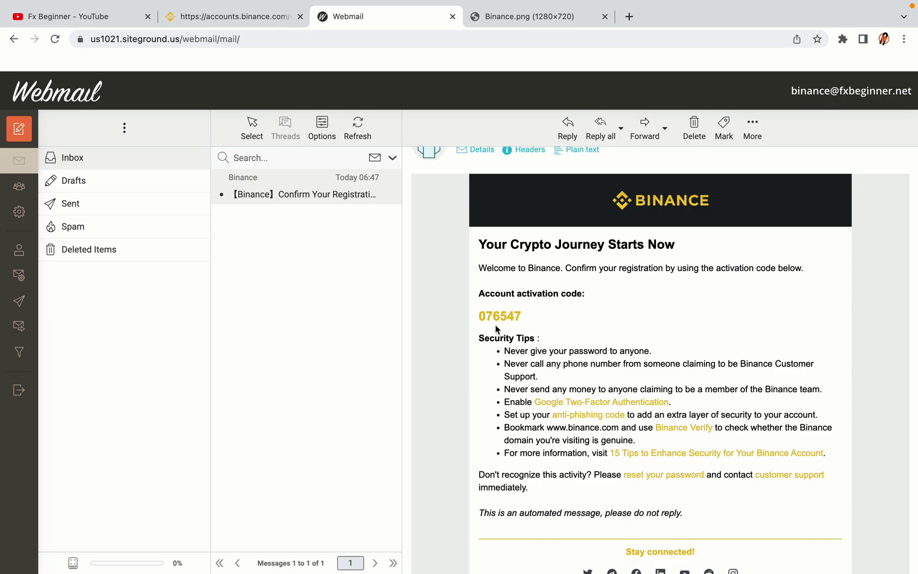
# - Copy the account activation code from the email and return to the Binance tab
pyautogui.moveTo(480, 316); pyautogui.dragTo(517, 316)
pyautogui.click(525, 314)
pyautogui.rightClick(509, 315)
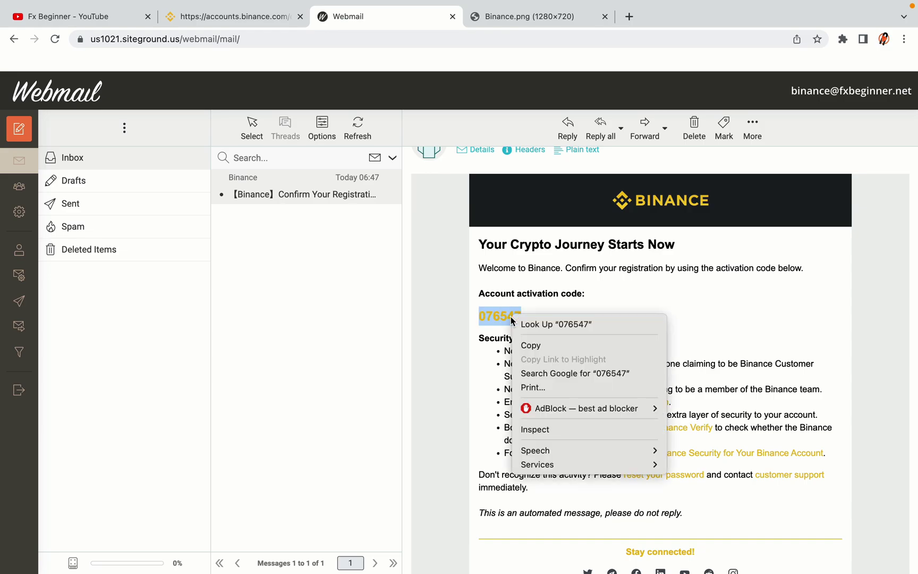
pyautogui.click(526, 344)
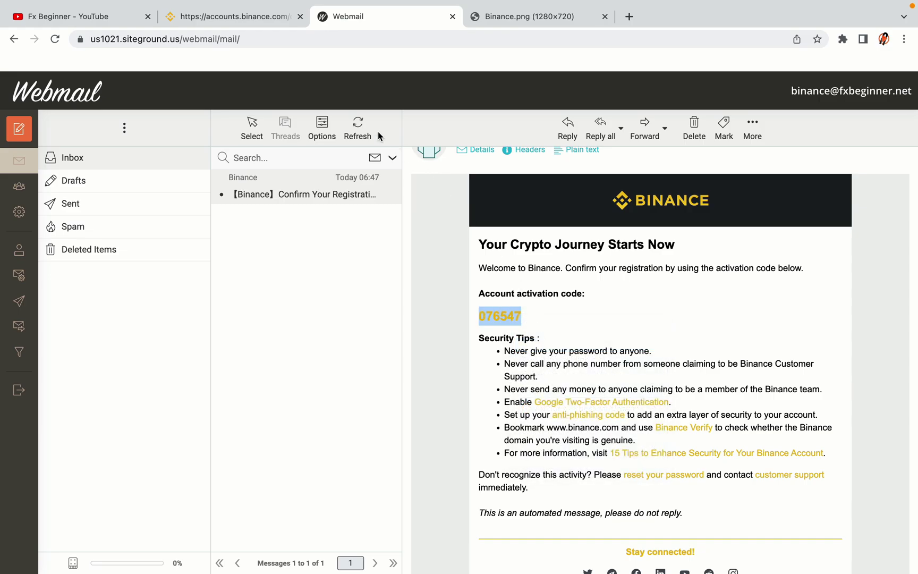
pyautogui.click(239, 17)
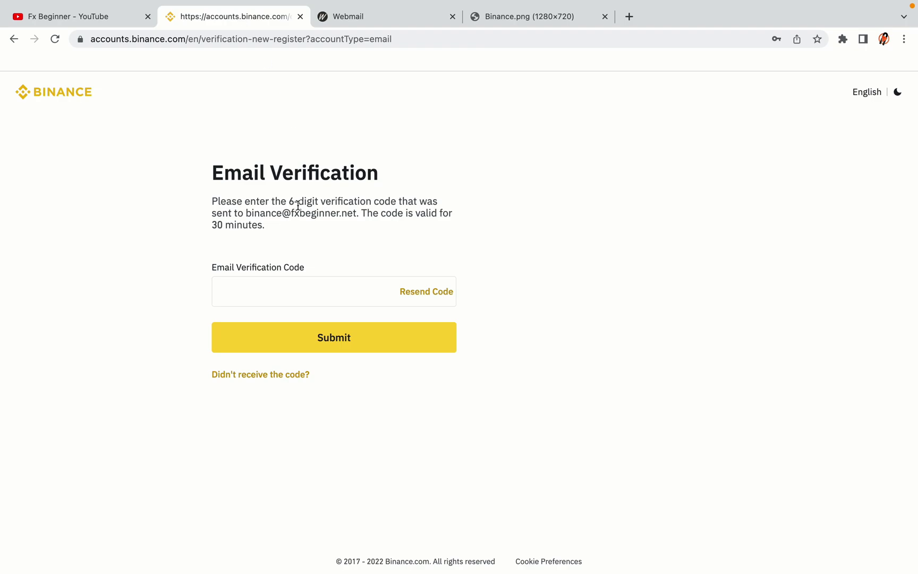
# - Paste the 6-digit activation code into the Email Verification Code field and submit it
pyautogui.click(279, 289)
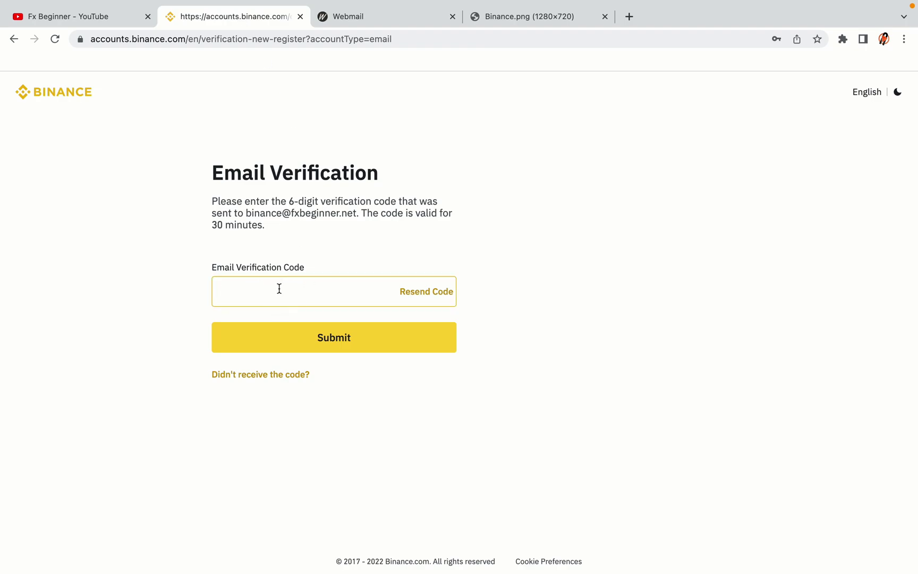
pyautogui.press('super+v')
pyautogui.click(163, 275)
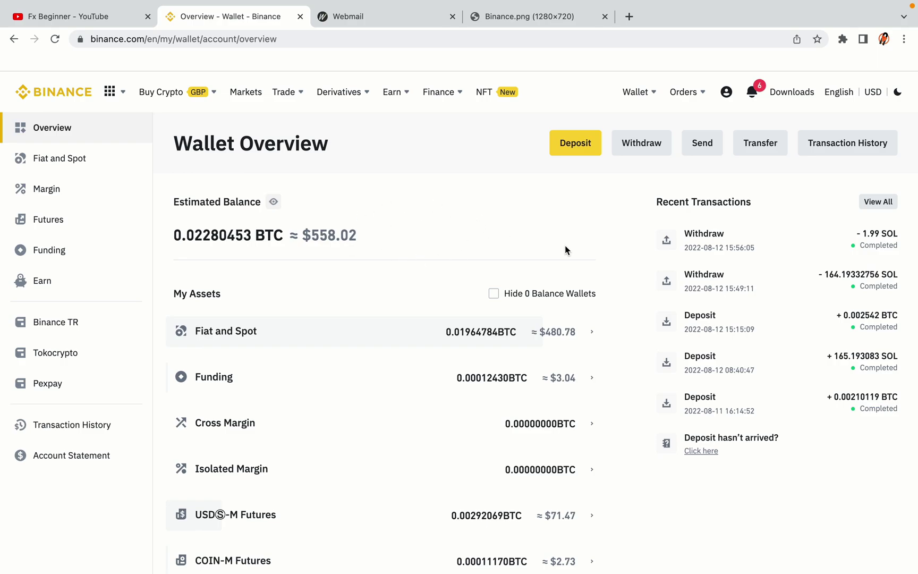
# - Look over the wallet balances and the Buy Crypto and Trade menus, then return to the Binance home page
pyautogui.scroll(-3, 564, 245)
pyautogui.scroll(-3, 564, 245)
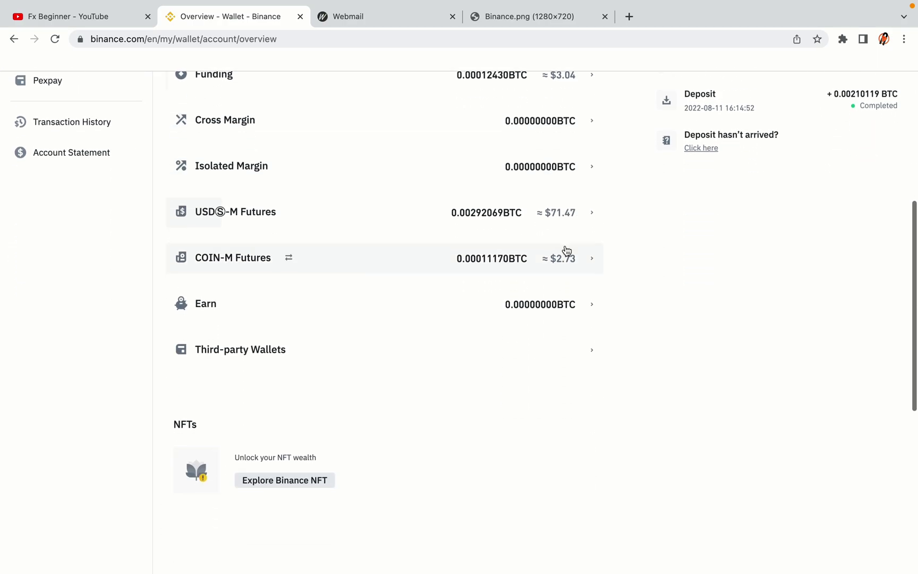
pyautogui.scroll(6, 564, 244)
pyautogui.scroll(1, 565, 250)
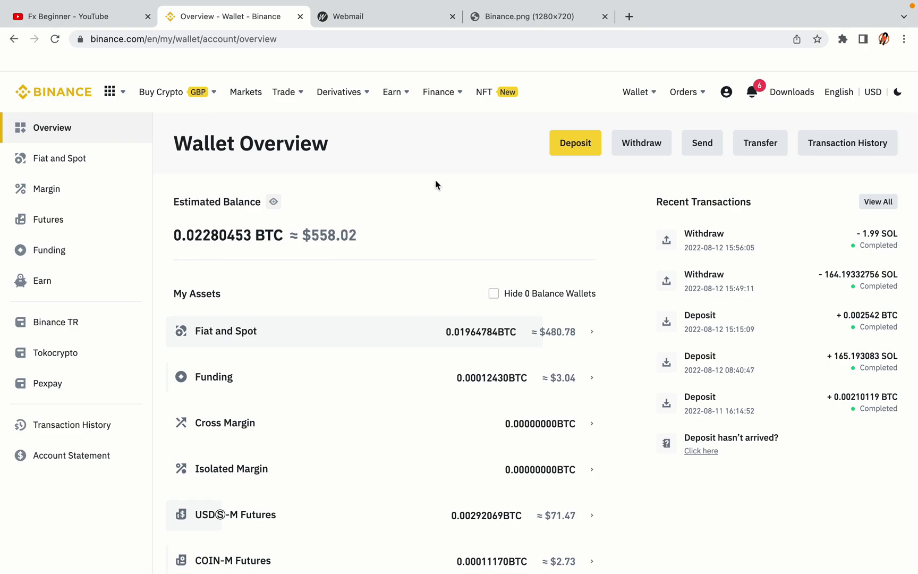
pyautogui.moveTo(175, 93)
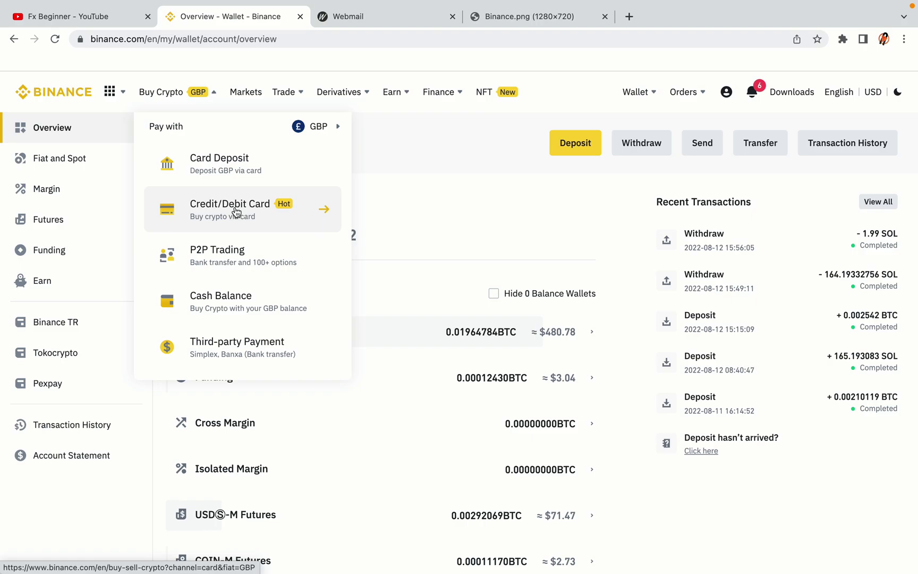
pyautogui.moveTo(283, 94)
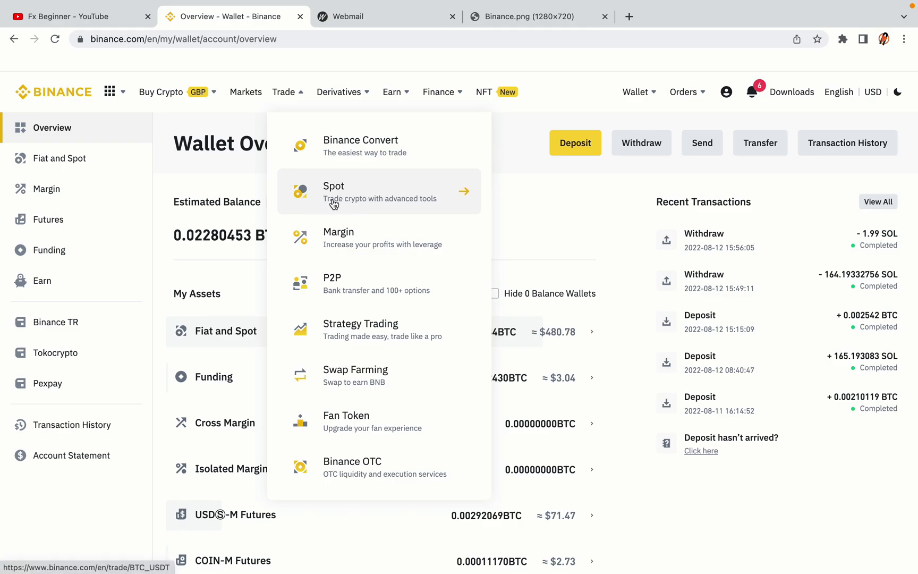
pyautogui.click(60, 88)
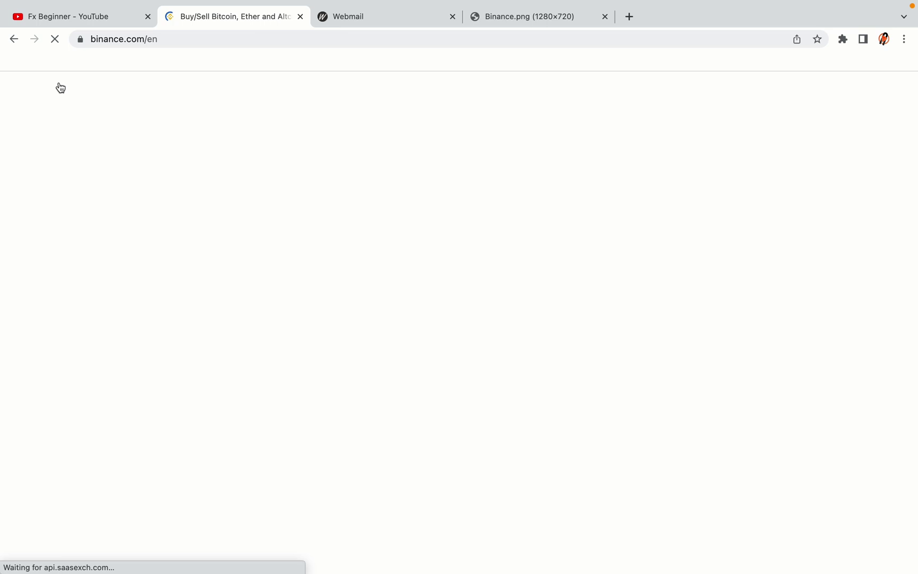